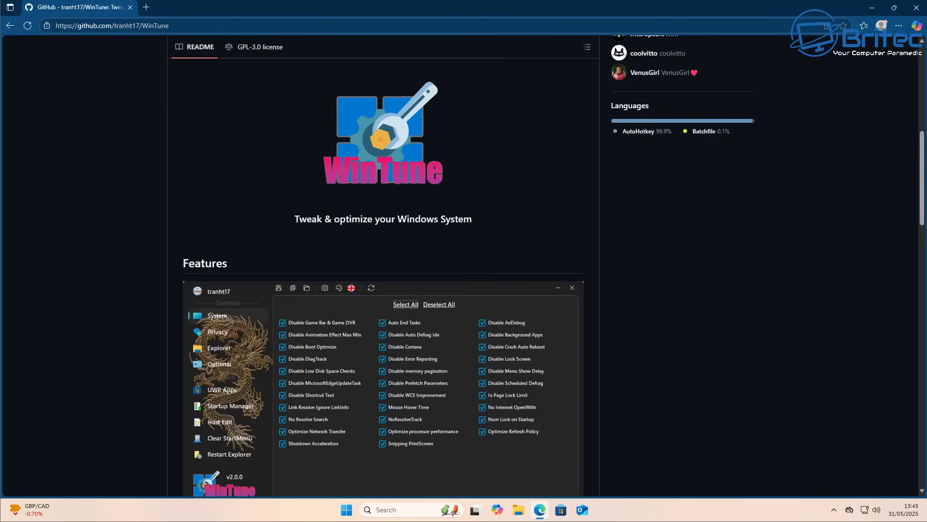
Step: Open the 'Latest' WinTune v2.7.3 release page from the repository's Releases sidebar
{"action": "scroll", "coordinate": [759, 364], "scroll_direction": "up", "scroll_amount": 9}
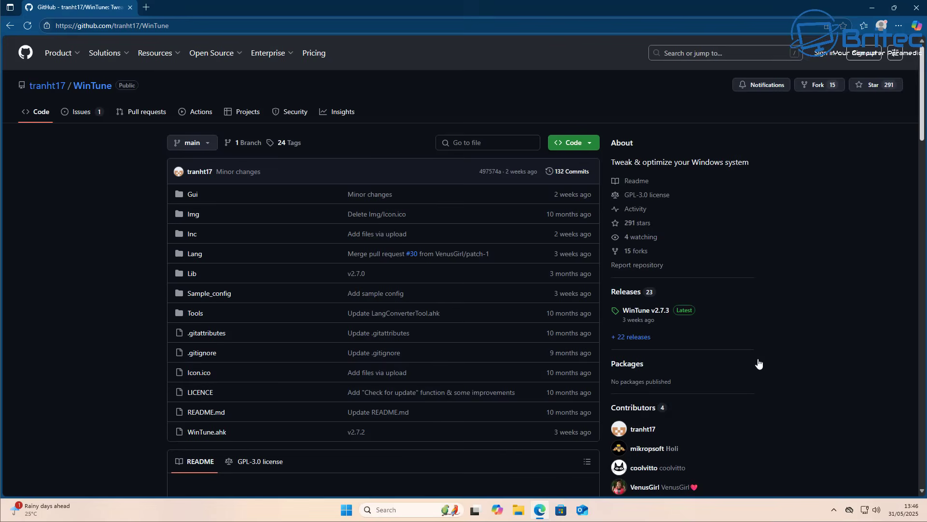
{"action": "left_click", "coordinate": [685, 314]}
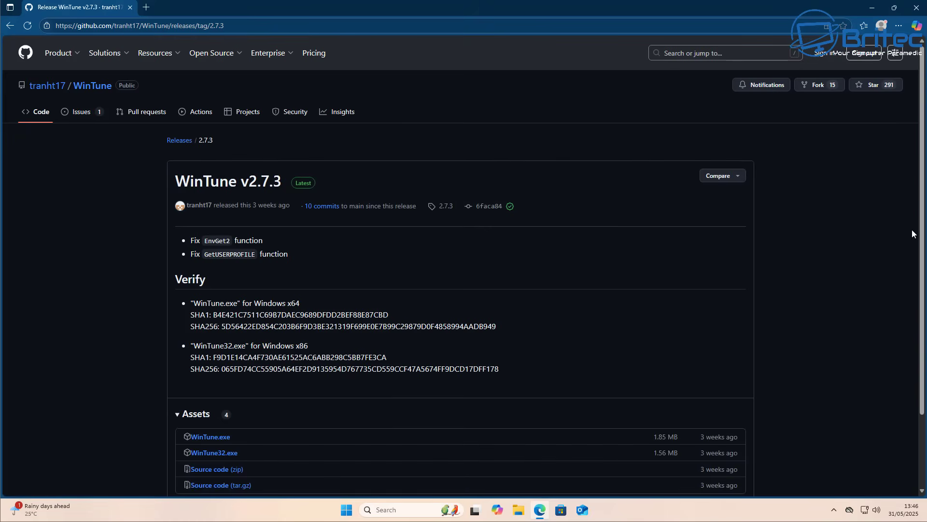
Step: Download WinTune.exe from Assets and keep it via Keep, then Show more > Keep anyway
{"action": "left_click", "coordinate": [221, 438]}
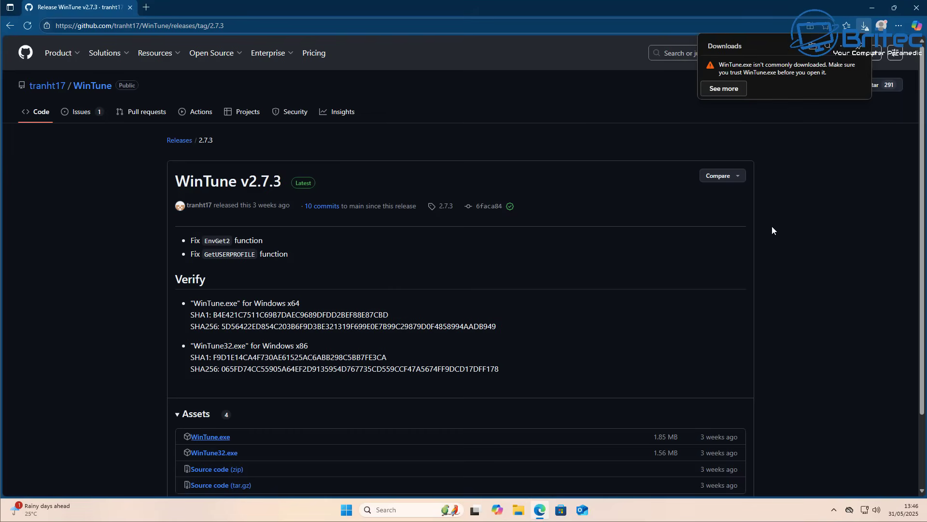
{"action": "left_click", "coordinate": [846, 49]}
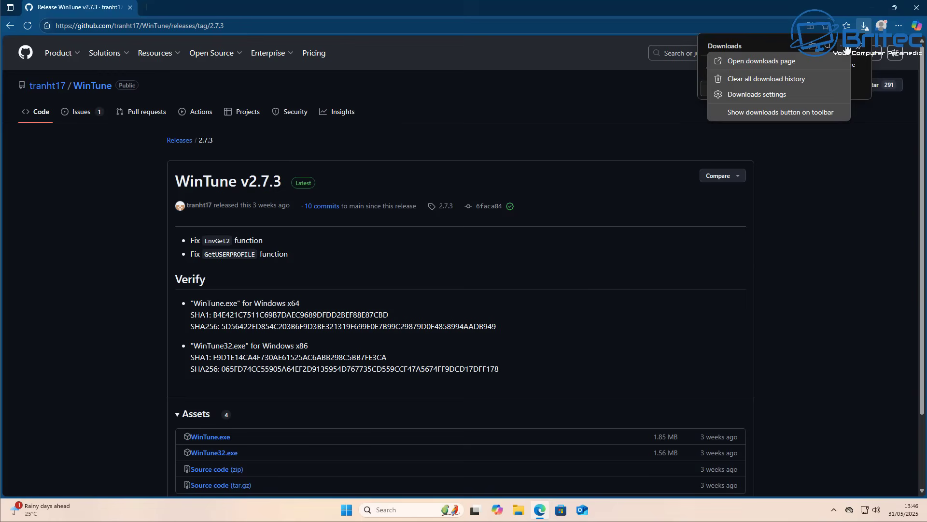
{"action": "left_click", "coordinate": [821, 162]}
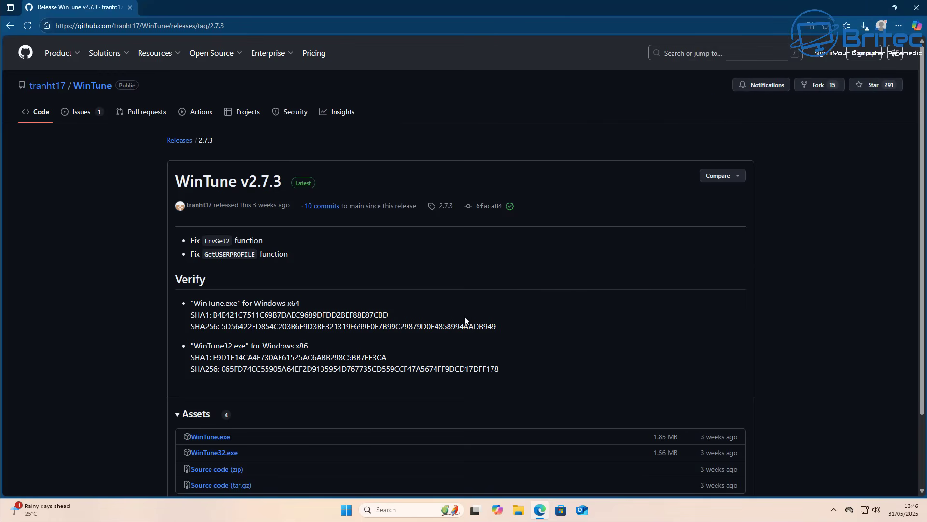
{"action": "left_click", "coordinate": [212, 437]}
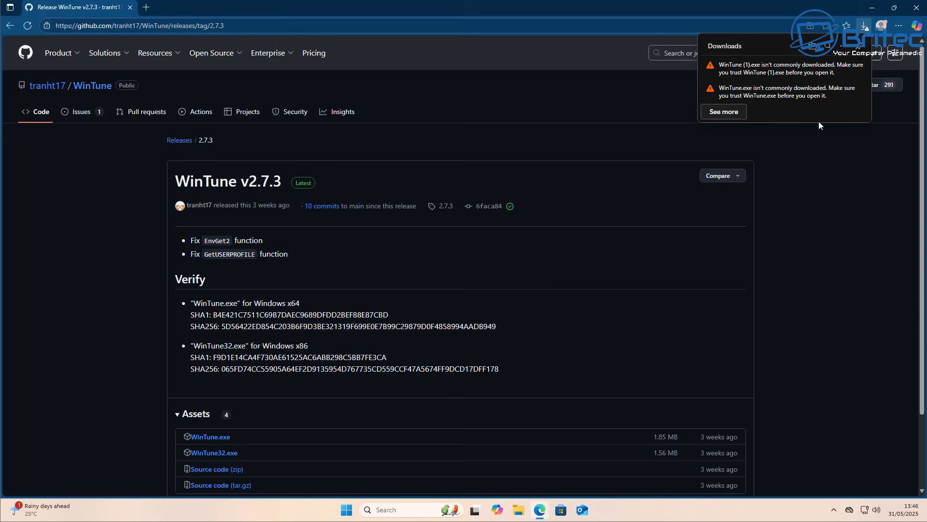
{"action": "left_click", "coordinate": [854, 68]}
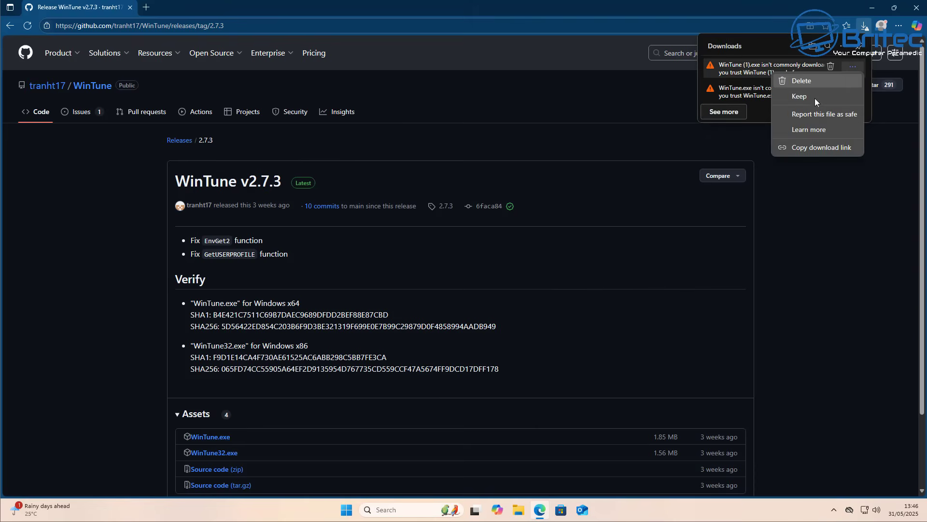
{"action": "left_click", "coordinate": [801, 96]}
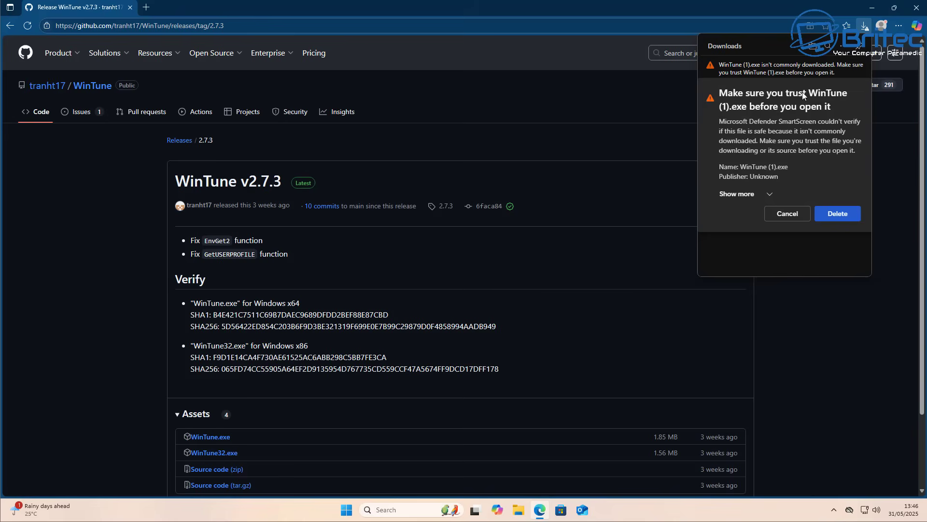
{"action": "left_click", "coordinate": [772, 196]}
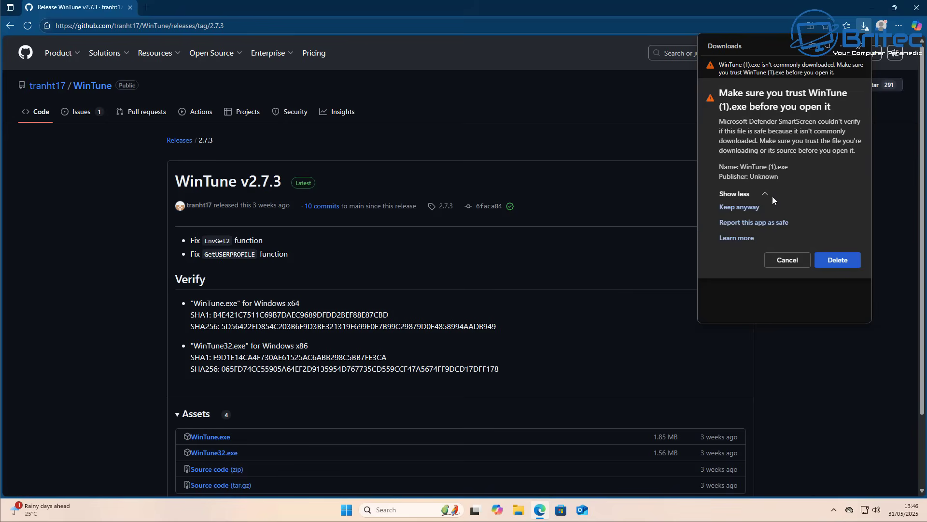
{"action": "left_click", "coordinate": [734, 206]}
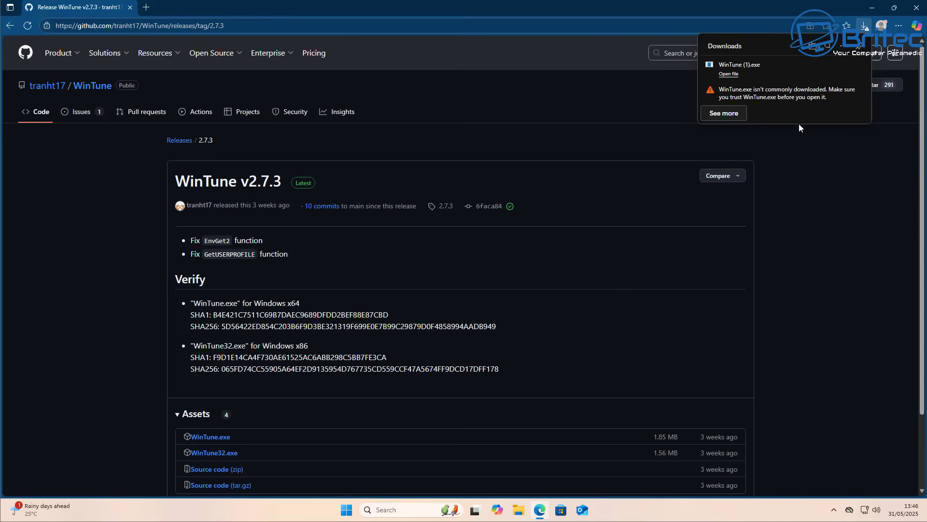
Step: Launch WinTune (1).exe from Downloads and approve the User Account Control prompt with Yes
{"action": "left_click", "coordinate": [734, 70]}
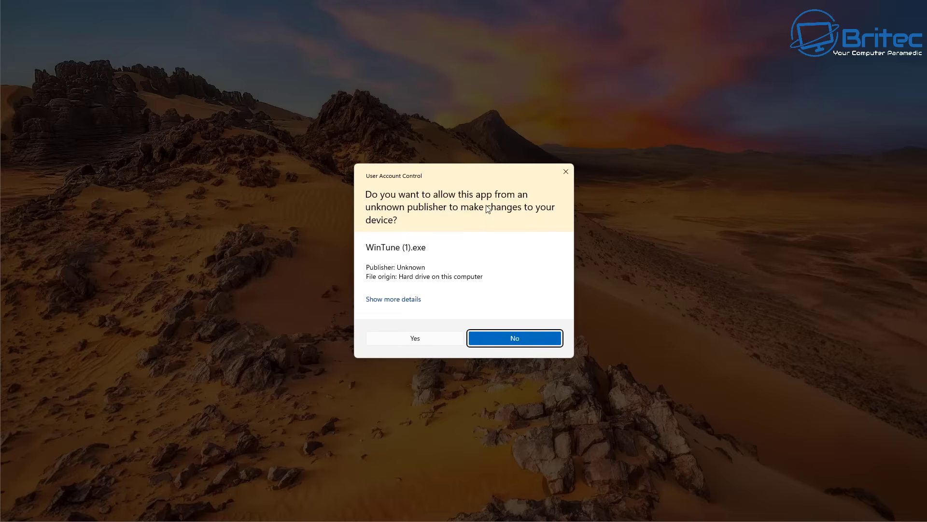
{"action": "left_click", "coordinate": [400, 341]}
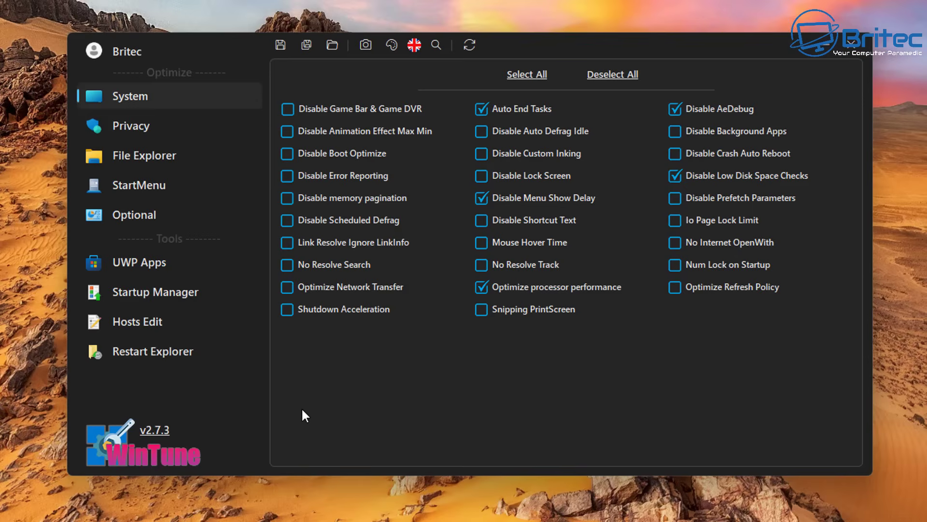
Step: Enable Disable Game Bar & Game DVR, Disable Animation Effect Max Min and Disable Error Reporting
{"action": "left_click", "coordinate": [288, 110]}
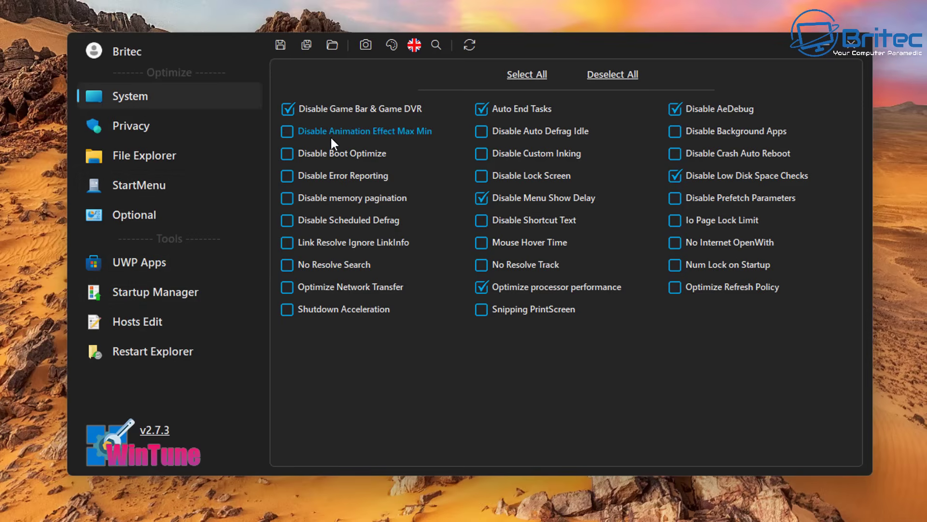
{"action": "mouse_move", "coordinate": [335, 139]}
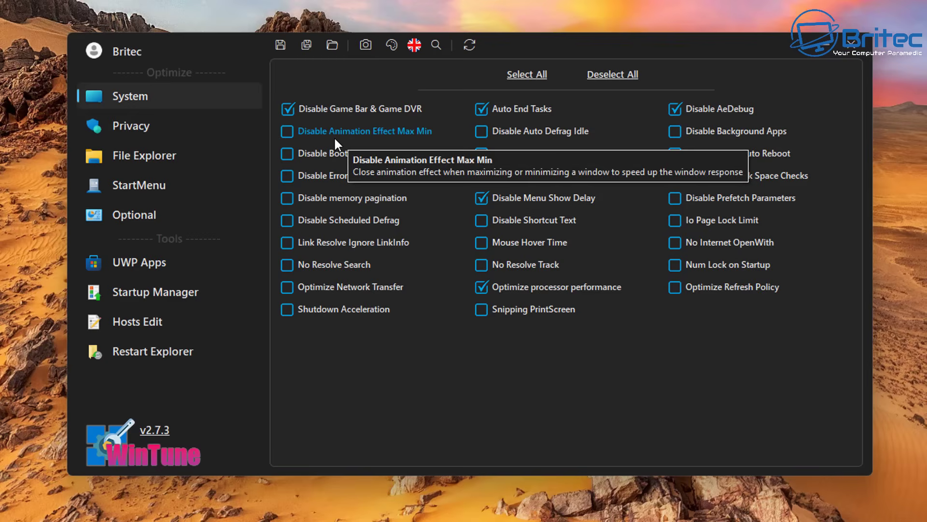
{"action": "left_click", "coordinate": [287, 132]}
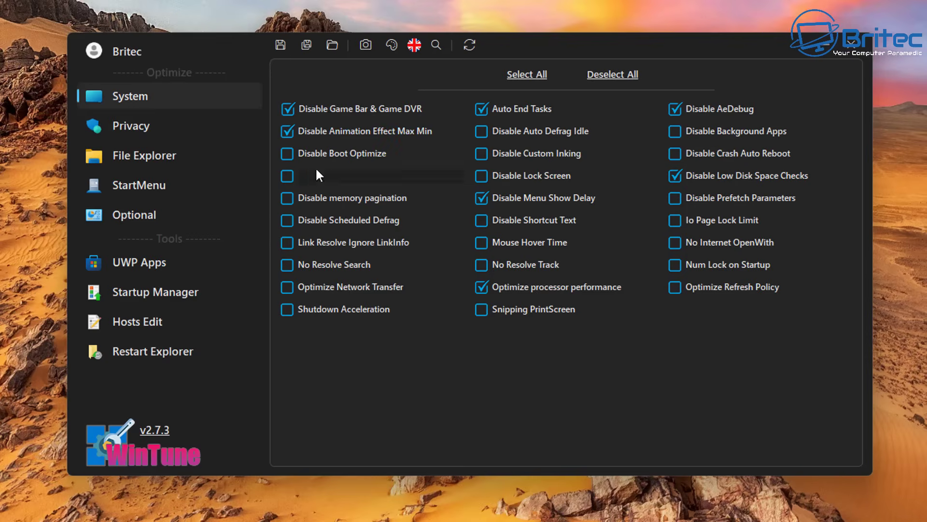
{"action": "mouse_move", "coordinate": [330, 159]}
{"action": "left_click", "coordinate": [288, 176]}
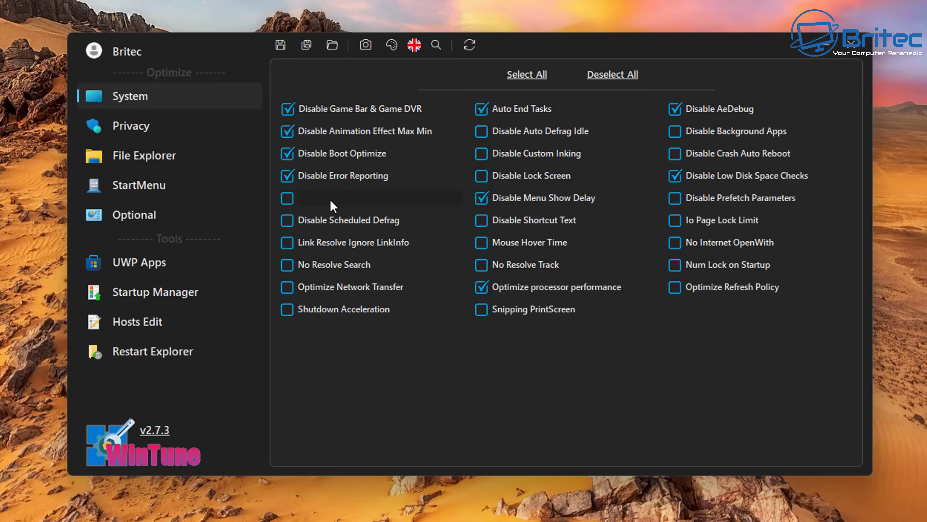
Step: Enable Disable memory pagination, Disable Scheduled Defrag, Link Resolve Ignore LinkInfo and Optimize Network Transfer
{"action": "mouse_move", "coordinate": [331, 202]}
{"action": "left_click", "coordinate": [286, 198]}
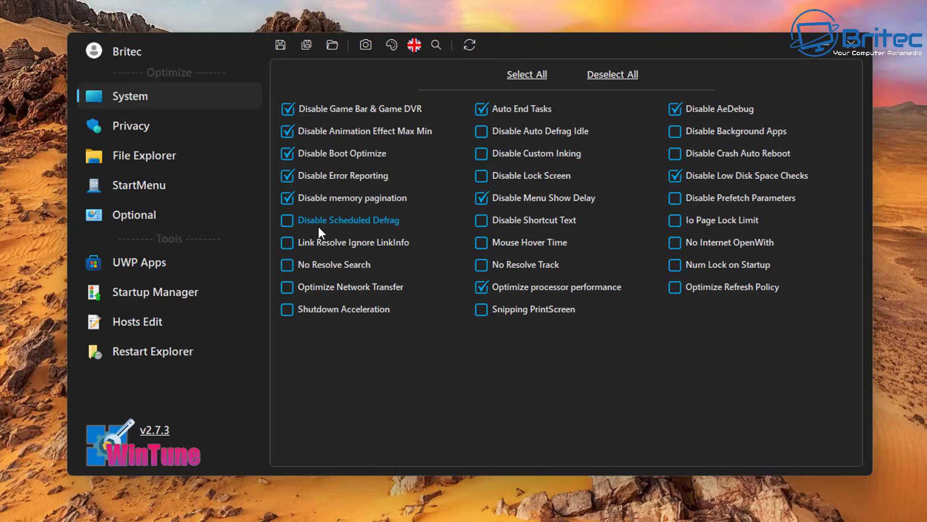
{"action": "left_click", "coordinate": [287, 221]}
{"action": "left_click", "coordinate": [287, 242]}
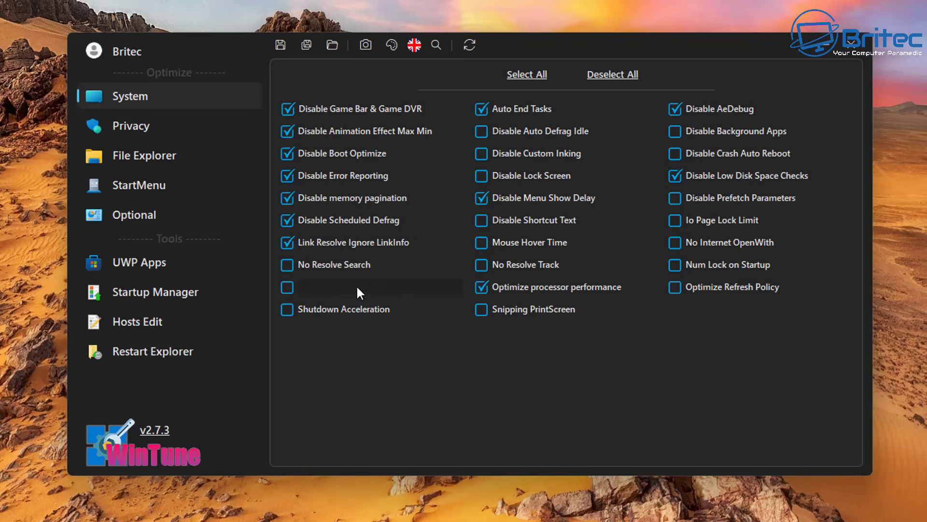
{"action": "left_click", "coordinate": [288, 288]}
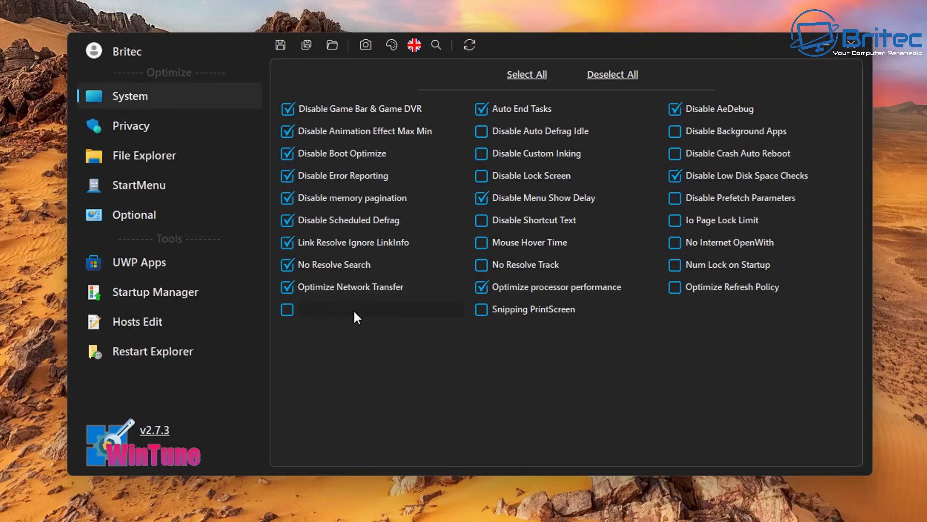
Step: Tick Shutdown Acceleration, Disable Lock Screen, Crash Auto Reboot and Prefetch Parameters; untick Disable Scheduled Defrag
{"action": "left_click", "coordinate": [287, 309]}
{"action": "left_click", "coordinate": [480, 175]}
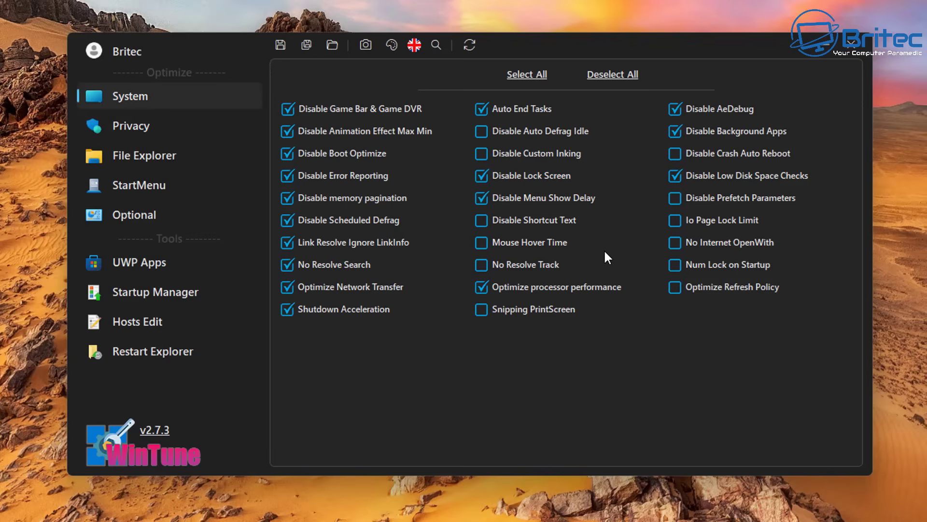
{"action": "left_click", "coordinate": [668, 154]}
{"action": "left_click", "coordinate": [674, 197]}
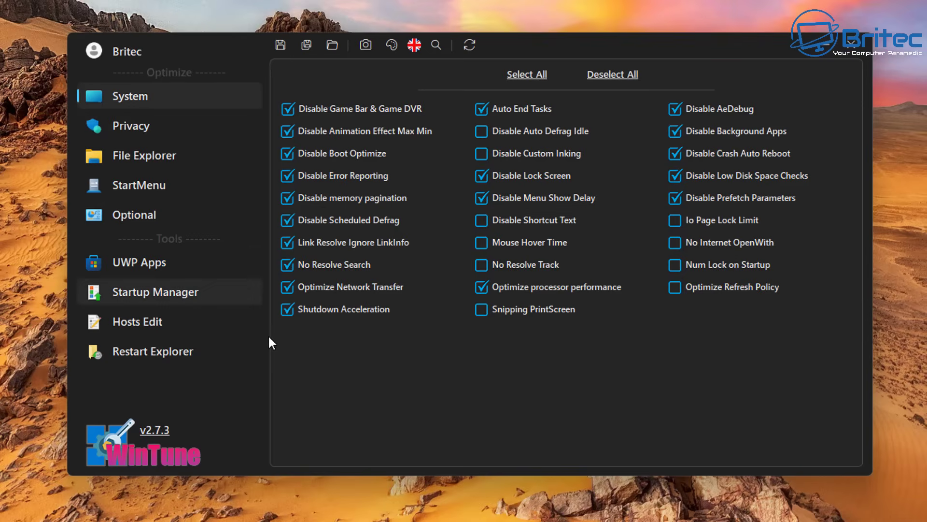
{"action": "left_click", "coordinate": [288, 220]}
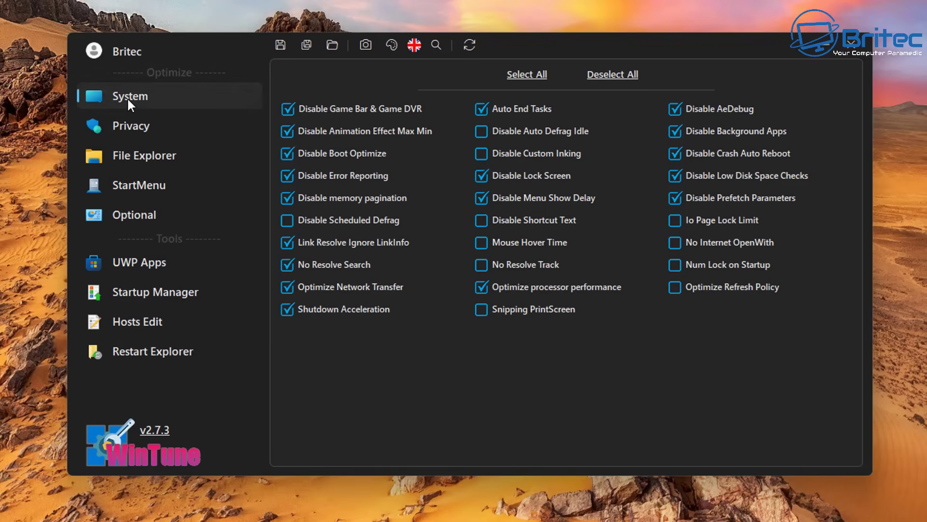
{"action": "left_click", "coordinate": [122, 127]}
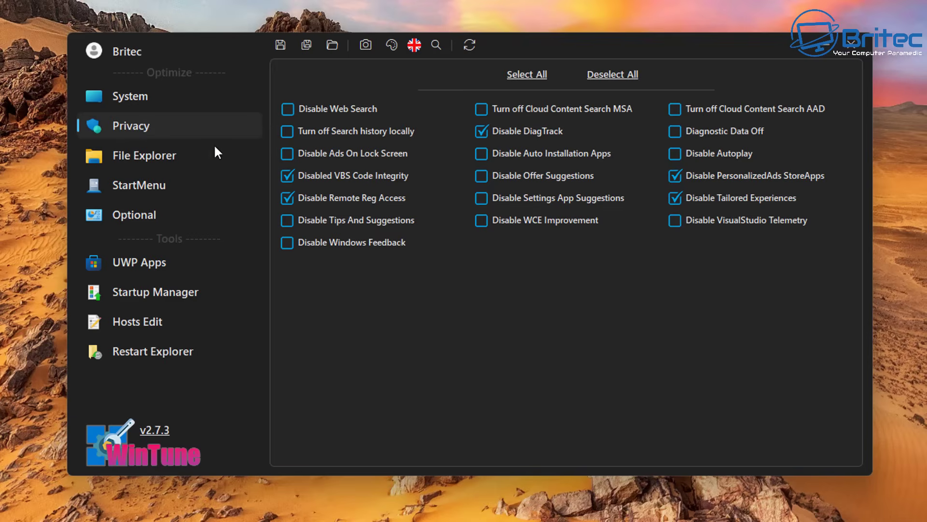
Step: Enable Disable Web Search, Search history off, Disable Ads On Lock Screen and Disable Tips And Suggestions
{"action": "left_click", "coordinate": [287, 113]}
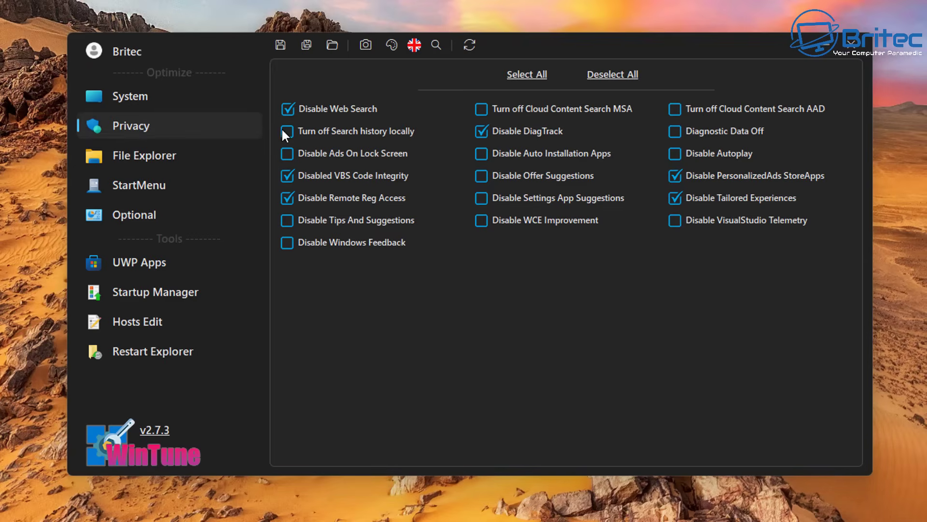
{"action": "left_click", "coordinate": [284, 131]}
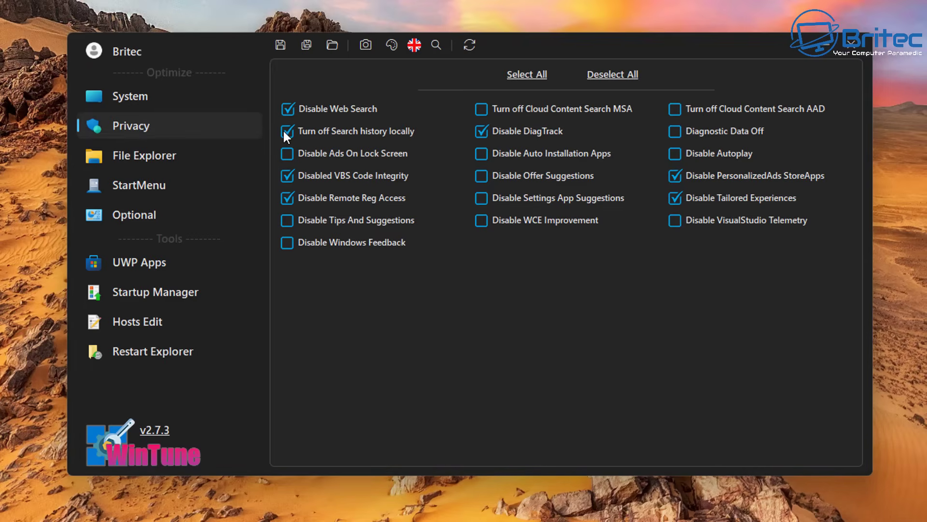
{"action": "left_click", "coordinate": [288, 156]}
{"action": "left_click", "coordinate": [288, 220]}
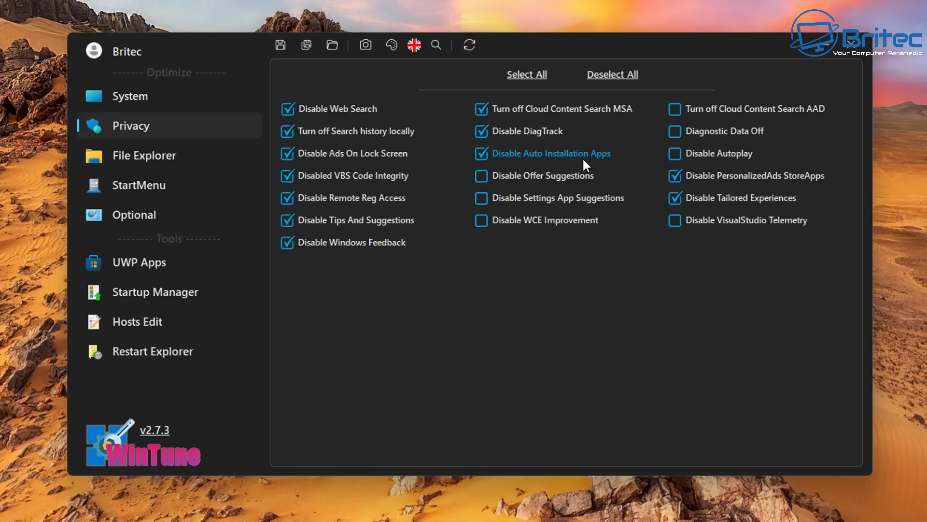
Step: Enable Offer Suggestions, Settings App Suggestions, WCE Improvement, Cloud Content Search AAD and VisualStudio Telemetry tweaks
{"action": "left_click", "coordinate": [485, 178]}
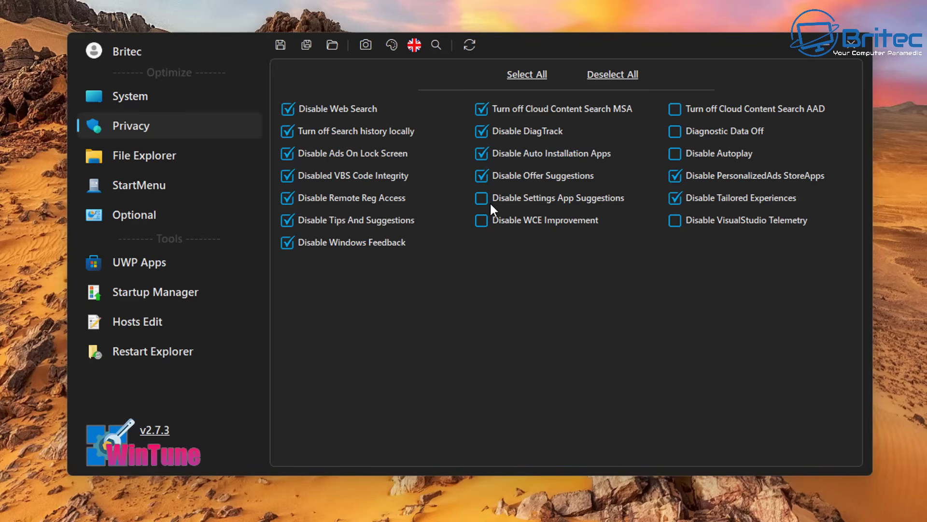
{"action": "left_click", "coordinate": [485, 199]}
{"action": "left_click", "coordinate": [485, 218]}
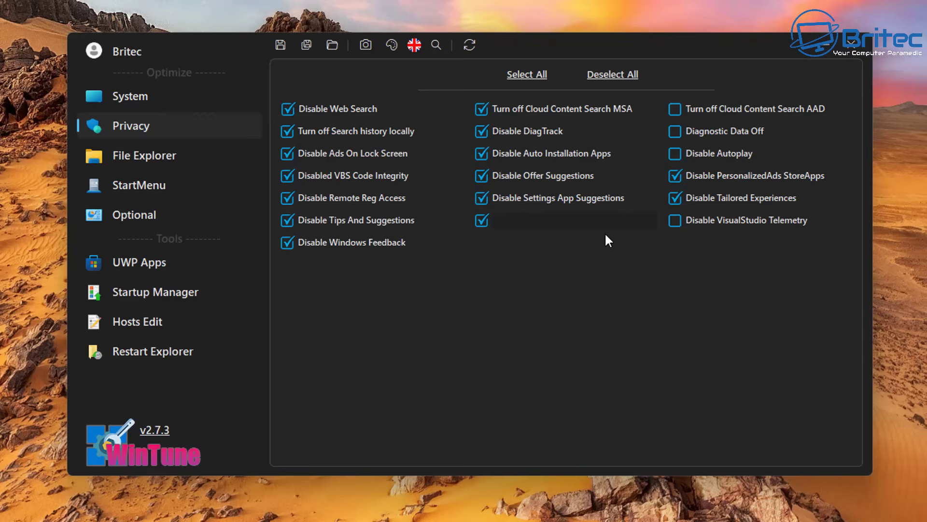
{"action": "left_click", "coordinate": [688, 113]}
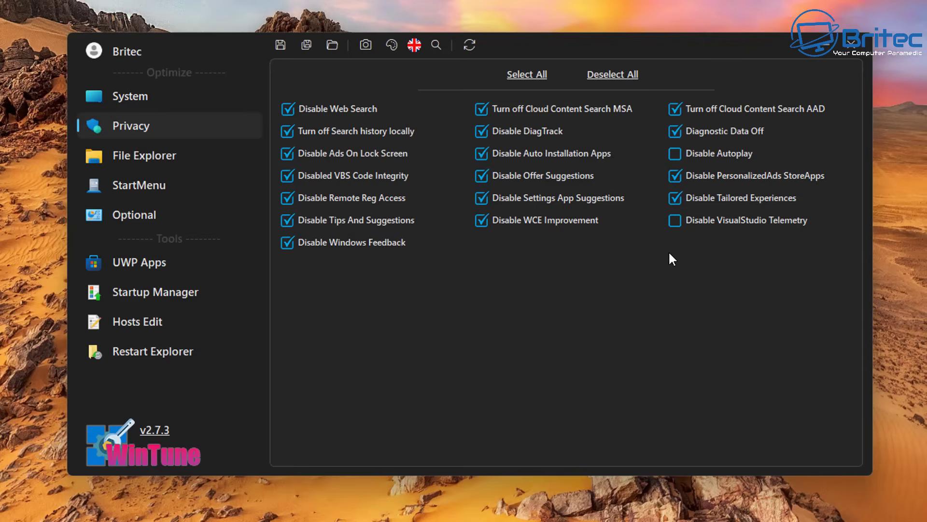
{"action": "left_click", "coordinate": [674, 225]}
Step: On File Explorer tweaks, enable Show Hidden and Disable FrequentFolders, leaving Show Hidden System off
{"action": "left_click", "coordinate": [140, 164]}
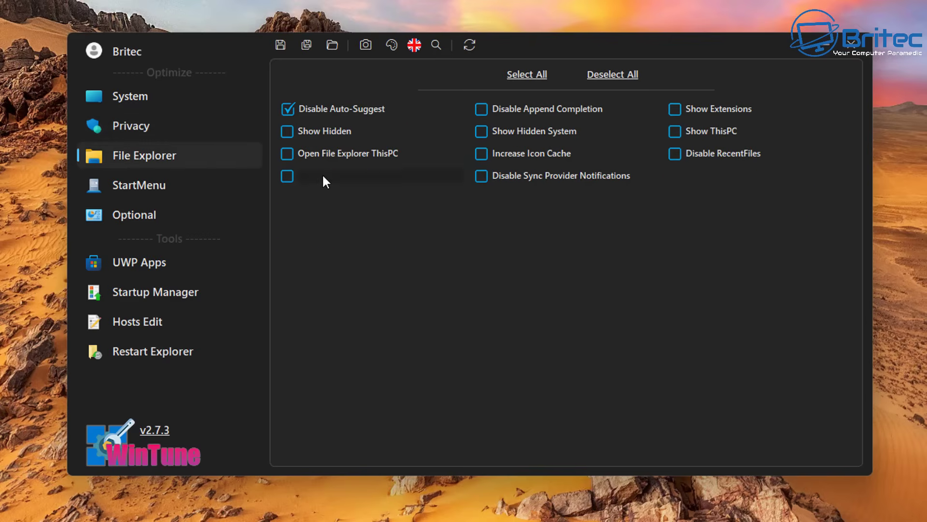
{"action": "left_click", "coordinate": [287, 132]}
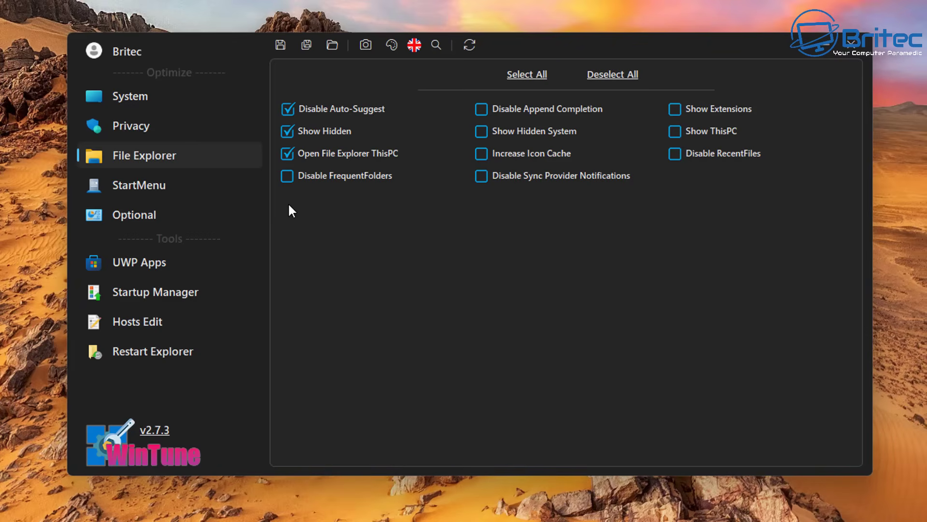
{"action": "left_click", "coordinate": [288, 181]}
{"action": "left_click", "coordinate": [482, 131]}
{"action": "left_click", "coordinate": [482, 131]}
{"action": "left_click", "coordinate": [482, 131]}
Step: Turn off Increase Icon Cache, enable Show Extensions and Show ThisPC, then show Optional tweaks
{"action": "left_click", "coordinate": [478, 155]}
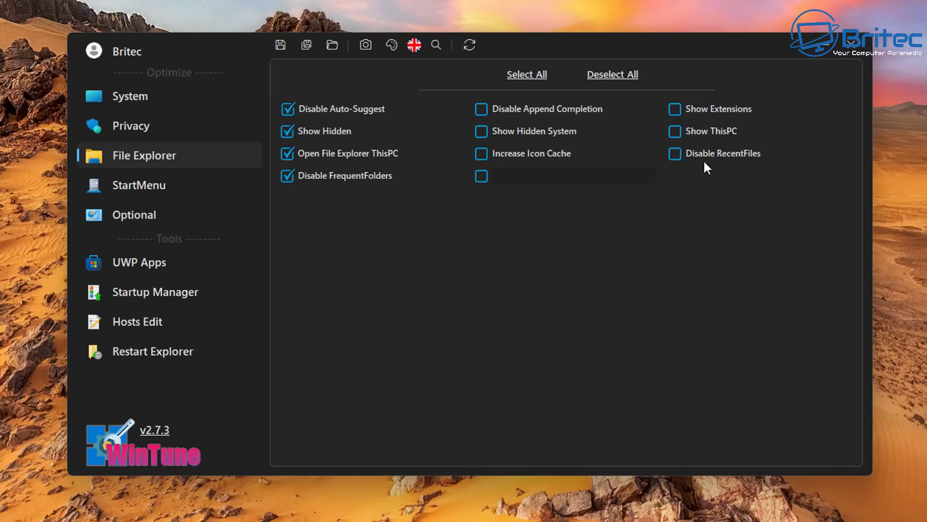
{"action": "left_click", "coordinate": [678, 109]}
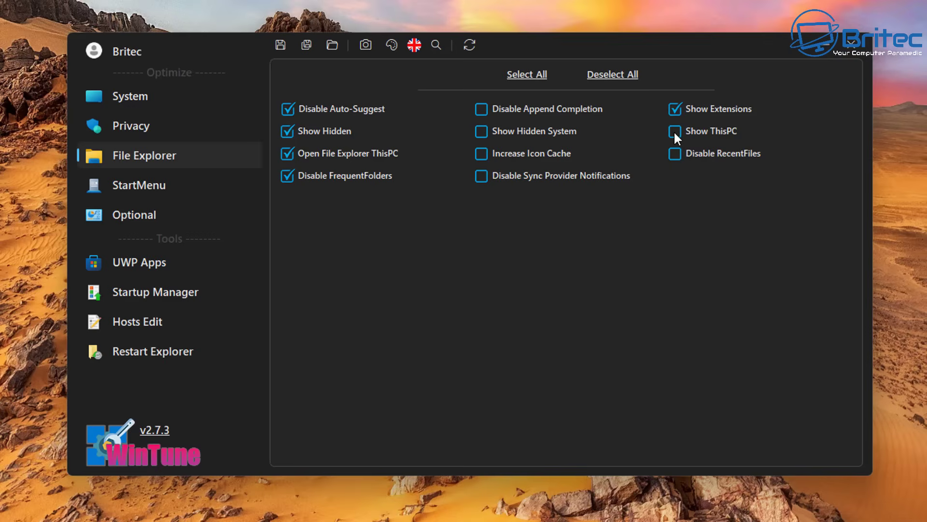
{"action": "left_click", "coordinate": [675, 132]}
{"action": "left_click", "coordinate": [134, 215]}
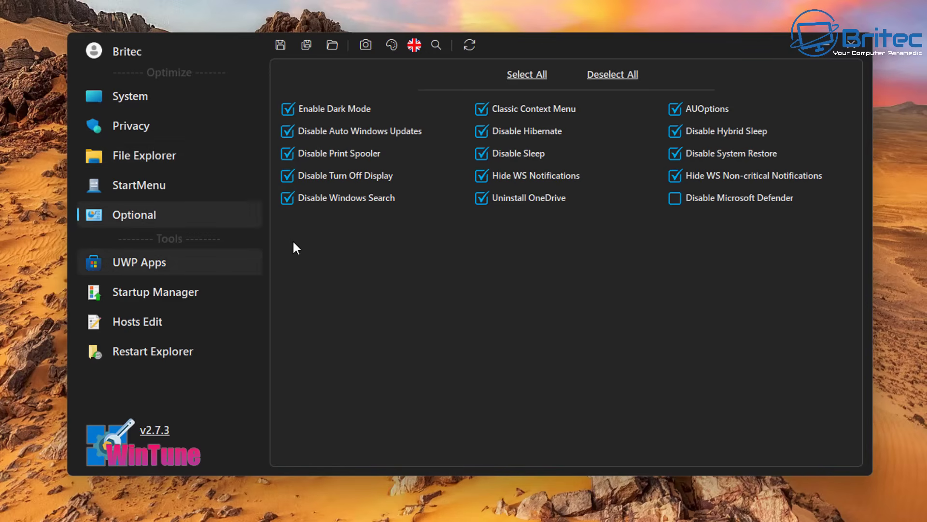
Step: List installed UWP apps in Installed Mode and mark Dev Home for removal
{"action": "left_click", "coordinate": [155, 263]}
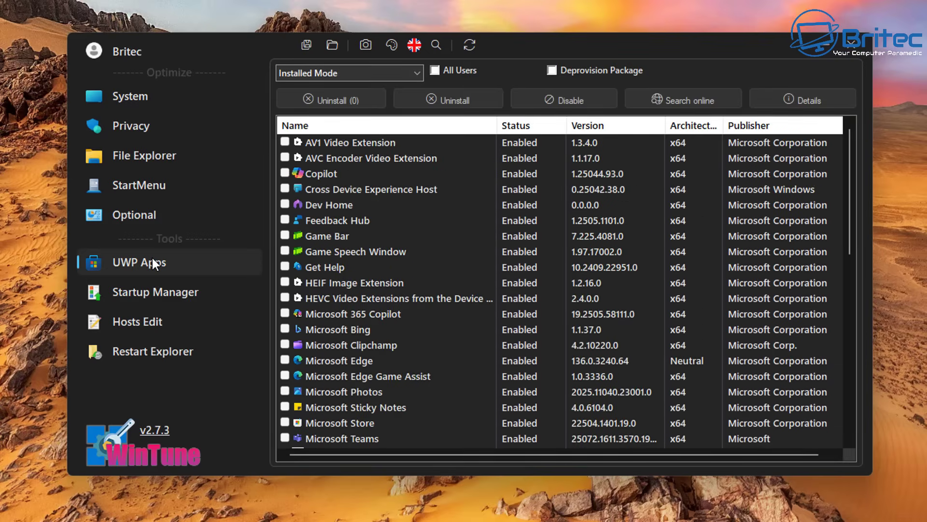
{"action": "left_click", "coordinate": [415, 70]}
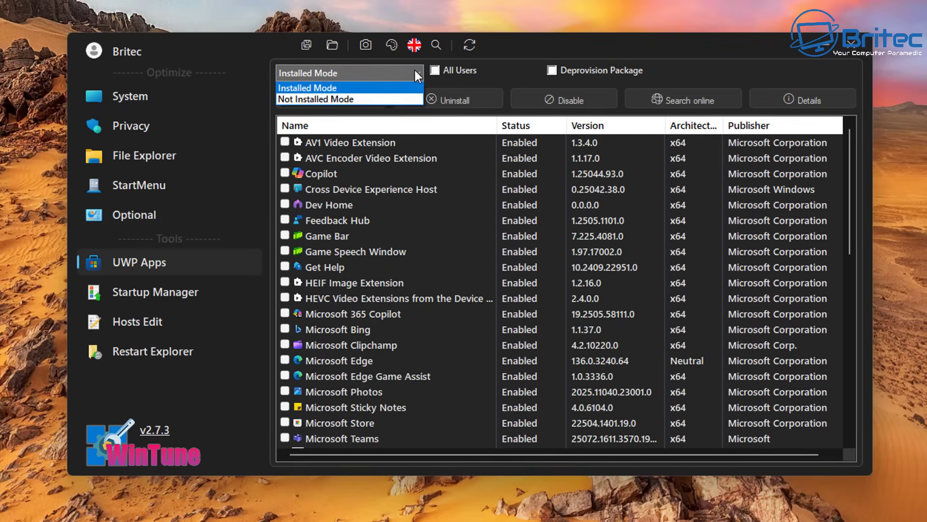
{"action": "left_click", "coordinate": [415, 71]}
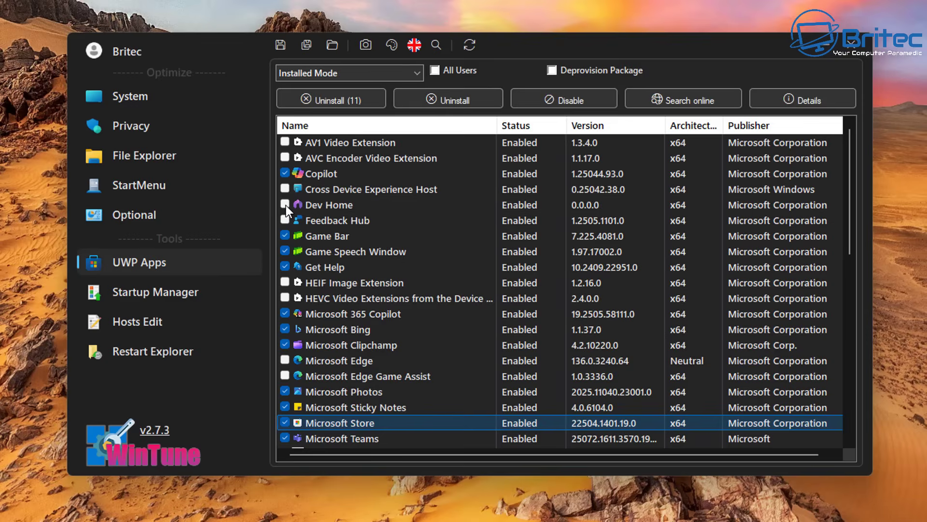
{"action": "left_click", "coordinate": [285, 204]}
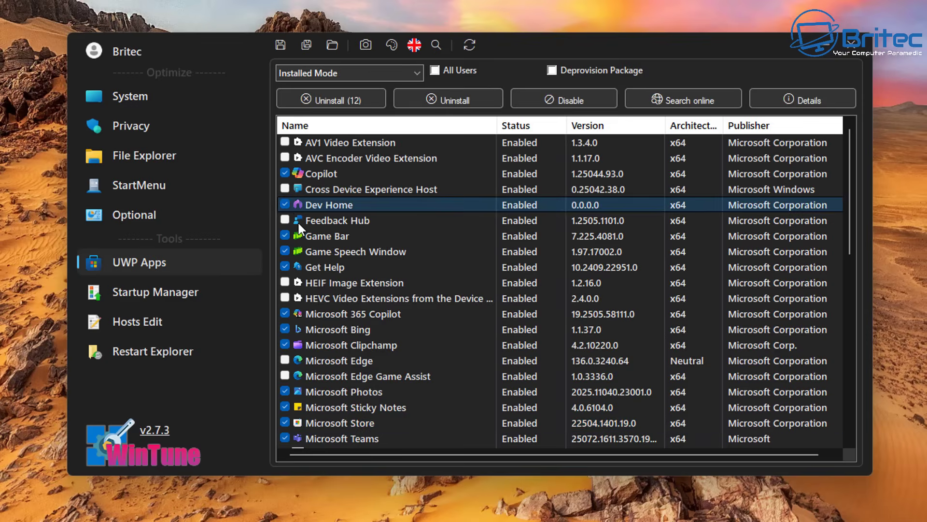
Step: Run Uninstall (34) to remove the marked apps, including Xbox and Windows Sound Recorder
{"action": "left_click", "coordinate": [337, 105]}
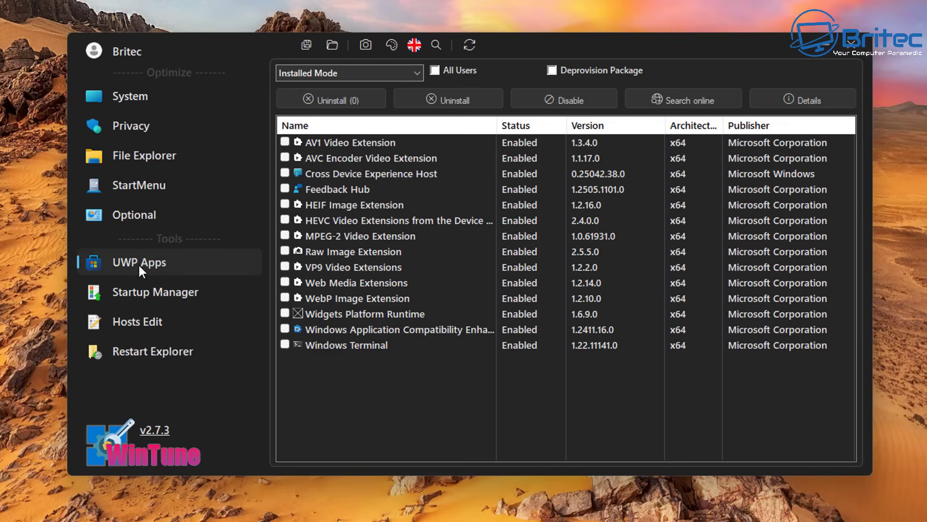
Step: Delete the MicrosoftEdgeAutoLaunch entry in Startup Manager
{"action": "left_click", "coordinate": [137, 293]}
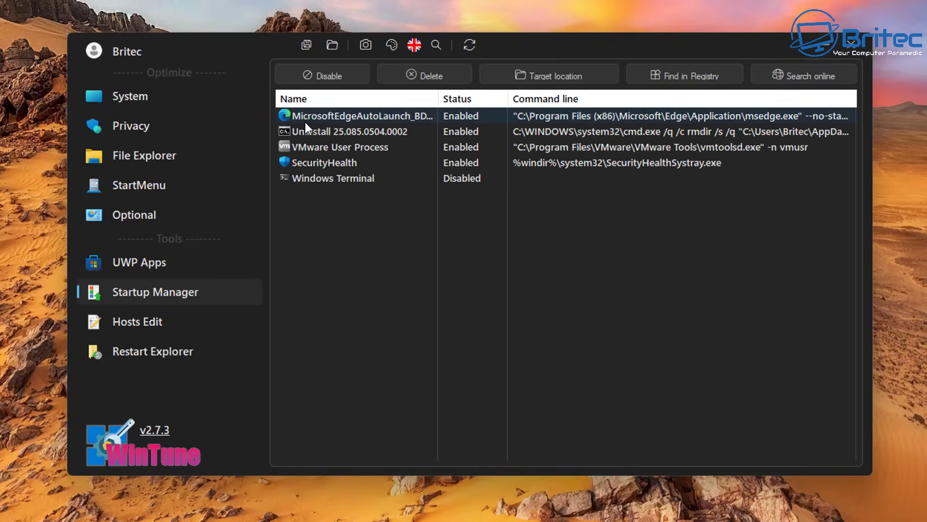
{"action": "left_click", "coordinate": [346, 116]}
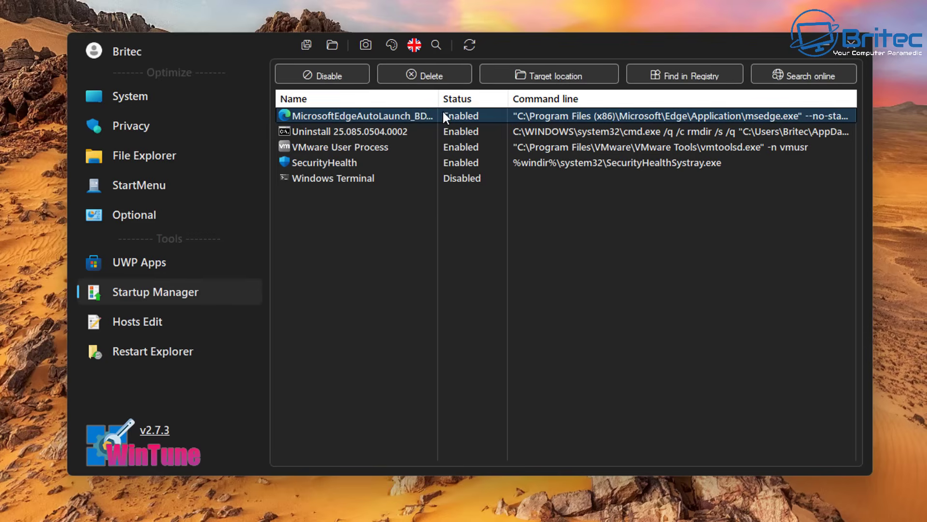
{"action": "left_click", "coordinate": [427, 77]}
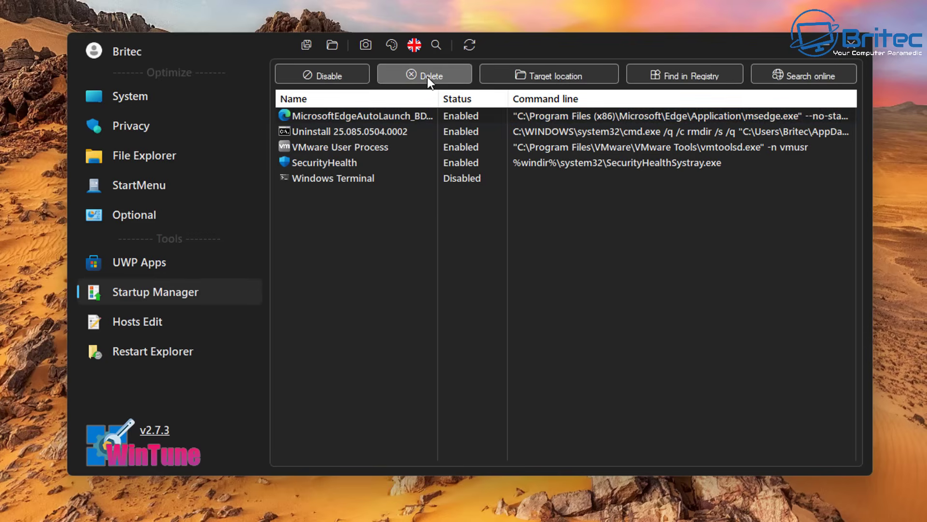
{"action": "left_click", "coordinate": [380, 116]}
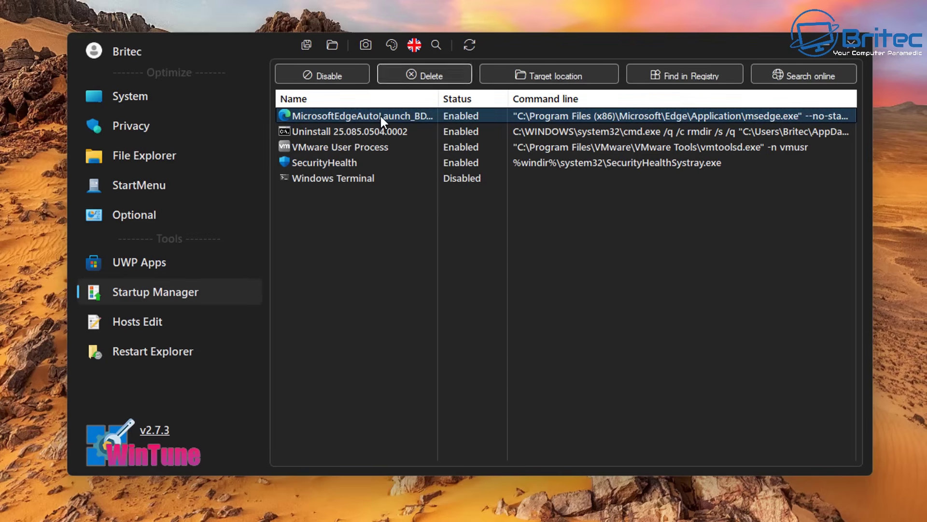
{"action": "left_click", "coordinate": [417, 77]}
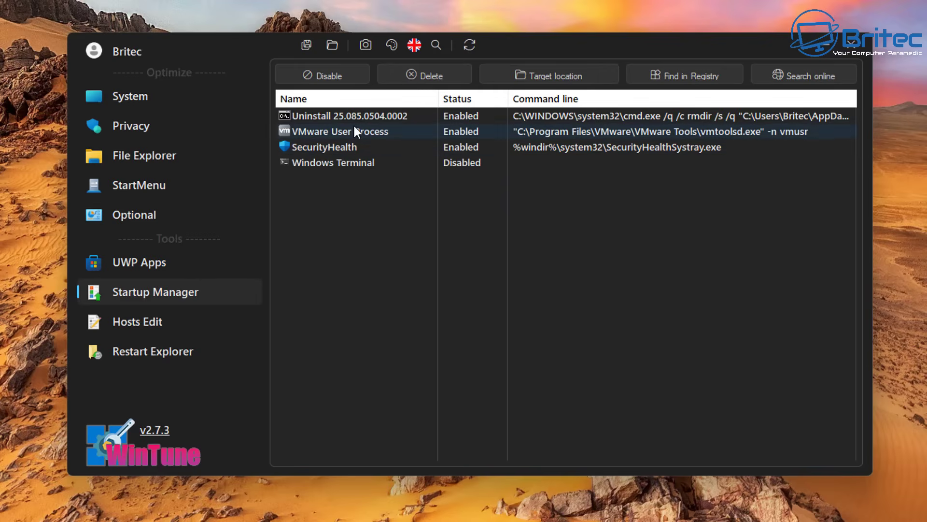
Step: Review the hosts file in WinTune's Hosts Edit view, then restart Windows Explorer
{"action": "left_click", "coordinate": [139, 323]}
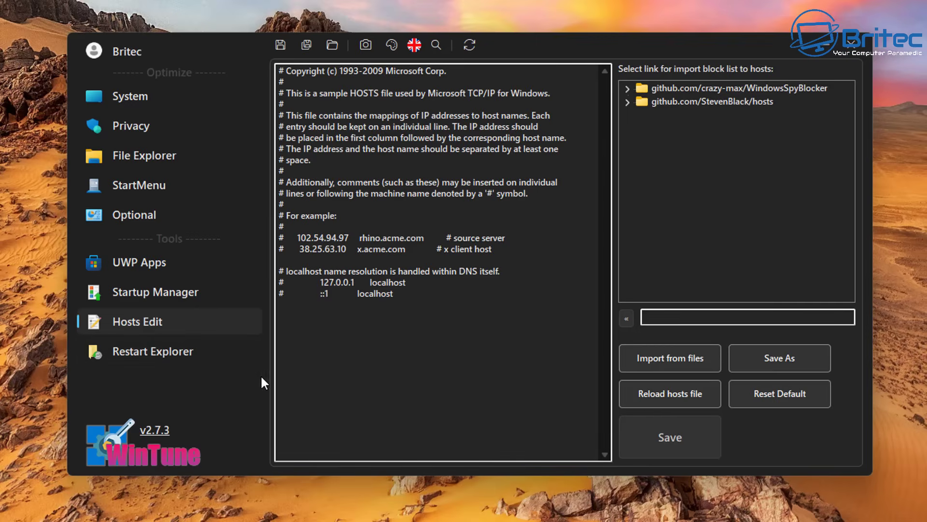
{"action": "left_click", "coordinate": [139, 351]}
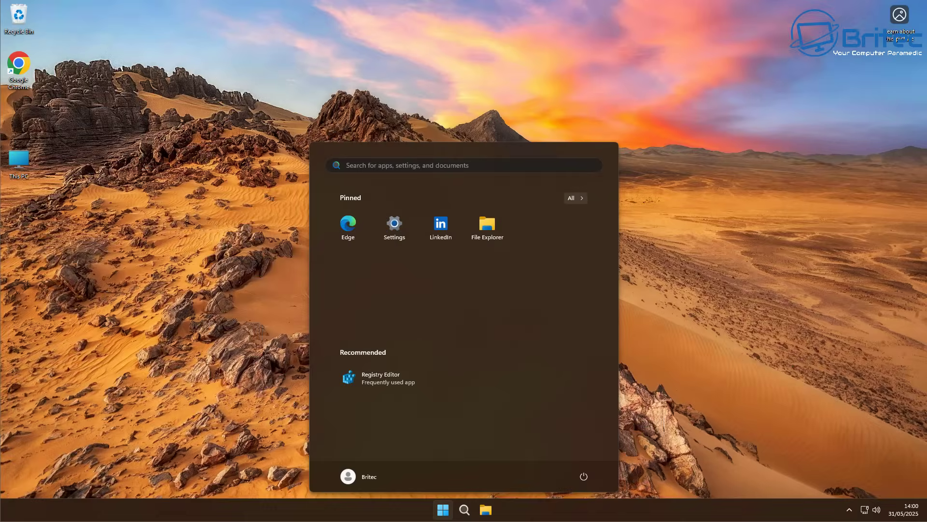
Step: Uninstall the pinned LinkedIn app from the Start menu
{"action": "right_click", "coordinate": [441, 227]}
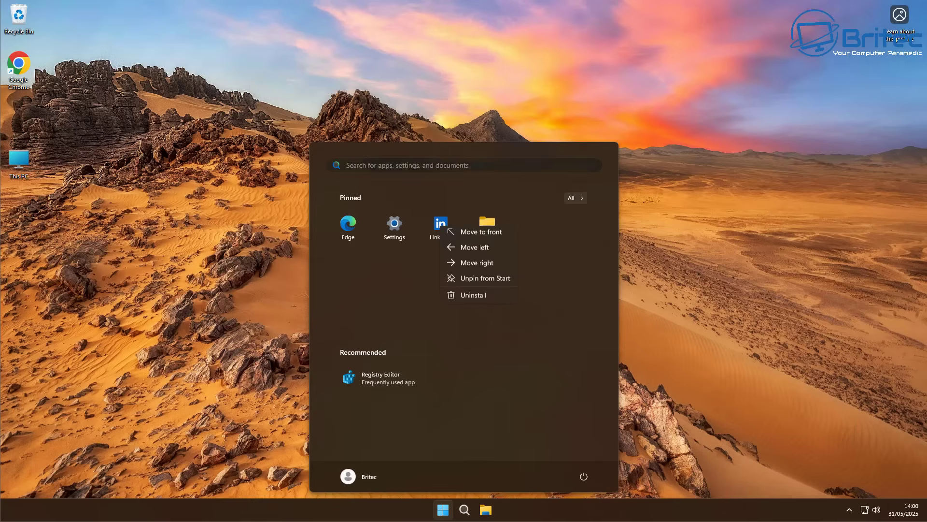
{"action": "left_click", "coordinate": [476, 297]}
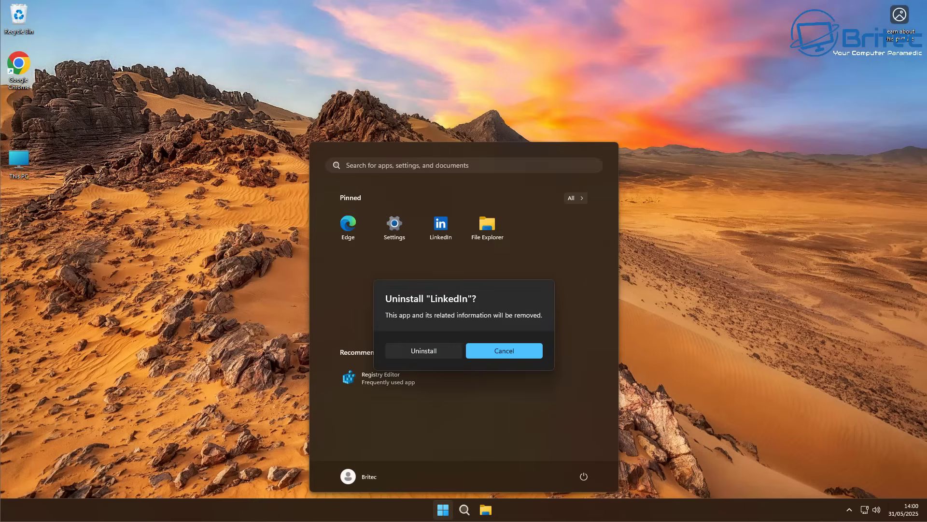
{"action": "left_click", "coordinate": [423, 350]}
Step: Look through the All apps list, then return to pinned apps and close Start
{"action": "left_click", "coordinate": [574, 198]}
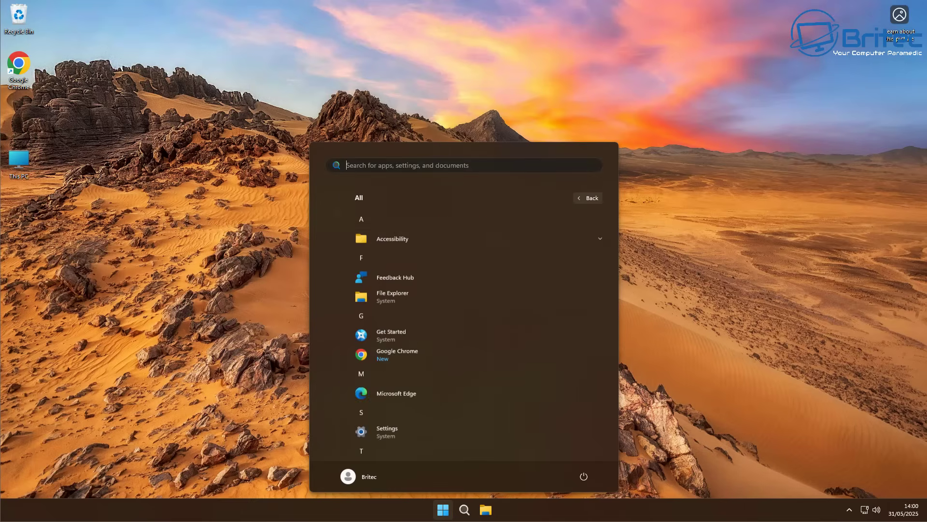
{"action": "scroll", "coordinate": [463, 412], "scroll_direction": "down", "scroll_amount": 2}
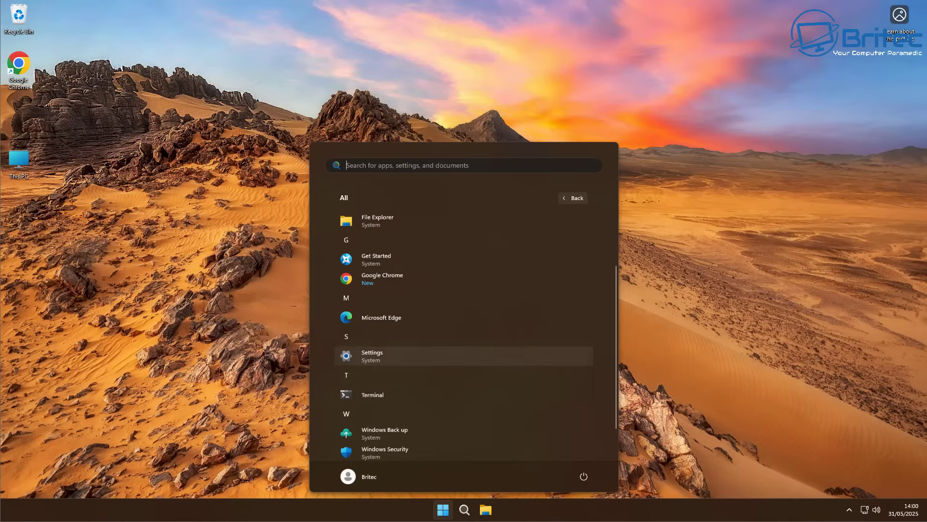
{"action": "scroll", "coordinate": [463, 395], "scroll_direction": "down", "scroll_amount": 1}
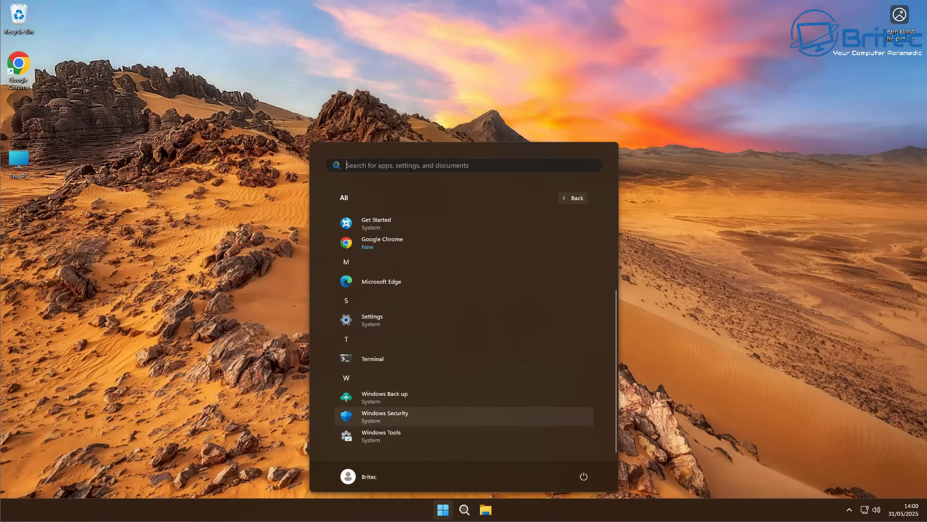
{"action": "scroll", "coordinate": [464, 333], "scroll_direction": "up", "scroll_amount": 3}
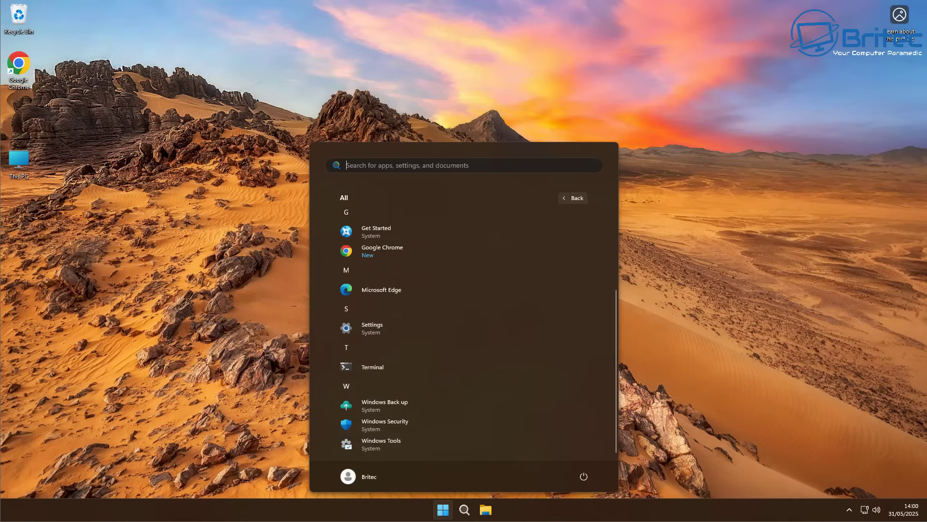
{"action": "key", "text": "Escape"}
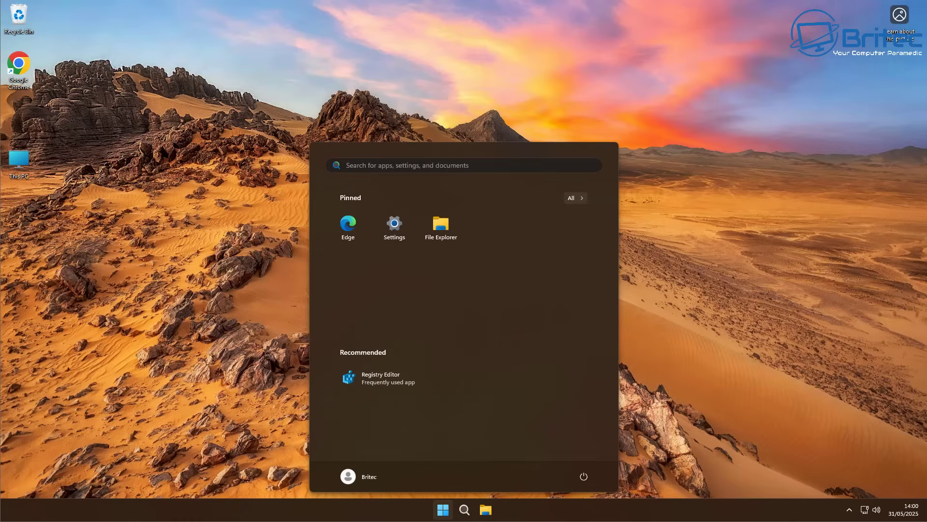
{"action": "key", "text": "Escape"}
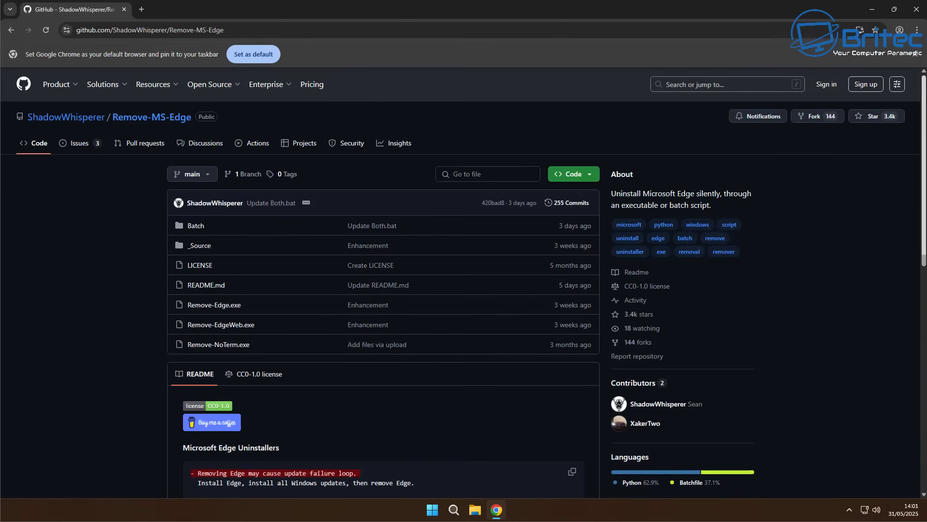
Step: Scroll down the Remove-MS-Edge README to the EXE Version section
{"action": "scroll", "coordinate": [464, 282], "scroll_direction": "down", "scroll_amount": 6}
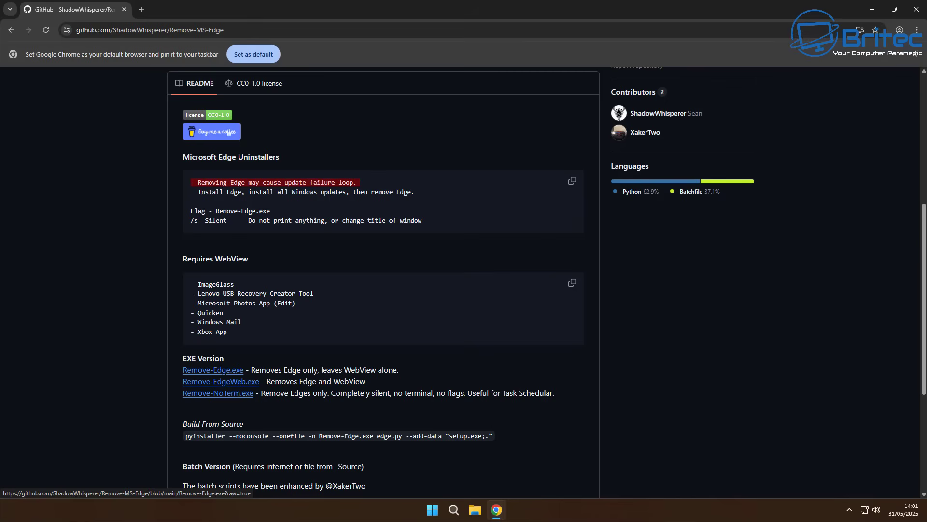
Step: Download and launch Remove-Edge.exe, close the Downloads window, and centre the remover's console
{"action": "left_click", "coordinate": [213, 370]}
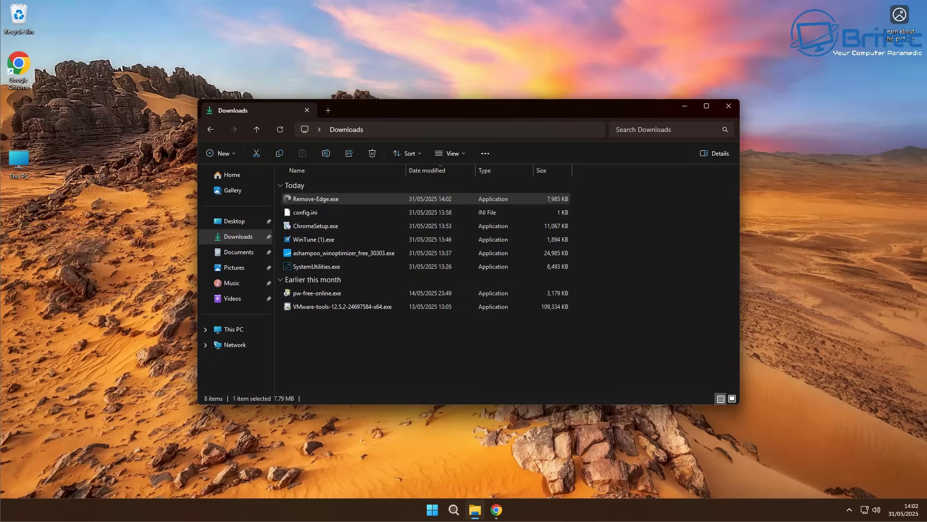
{"action": "key", "text": "Return"}
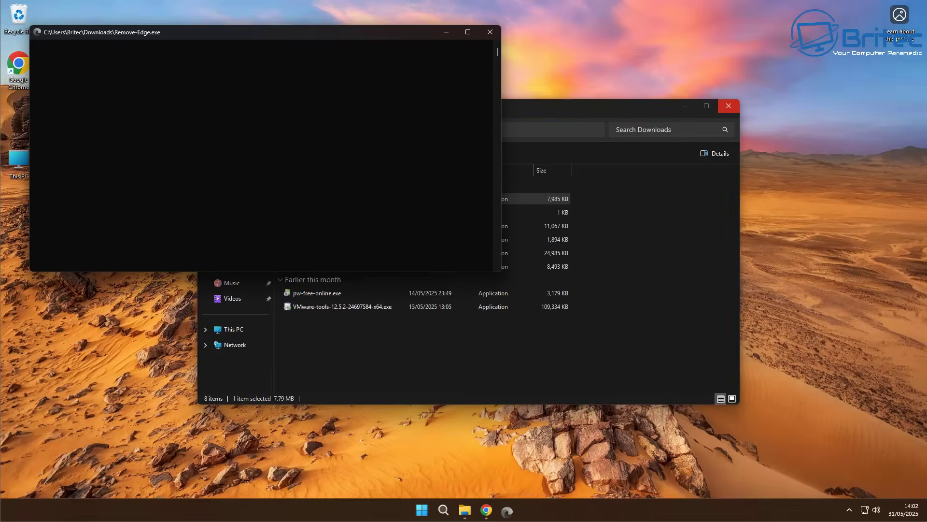
{"action": "left_click", "coordinate": [729, 106]}
{"action": "left_click_drag", "start_coordinate": [367, 32], "coordinate": [521, 141]}
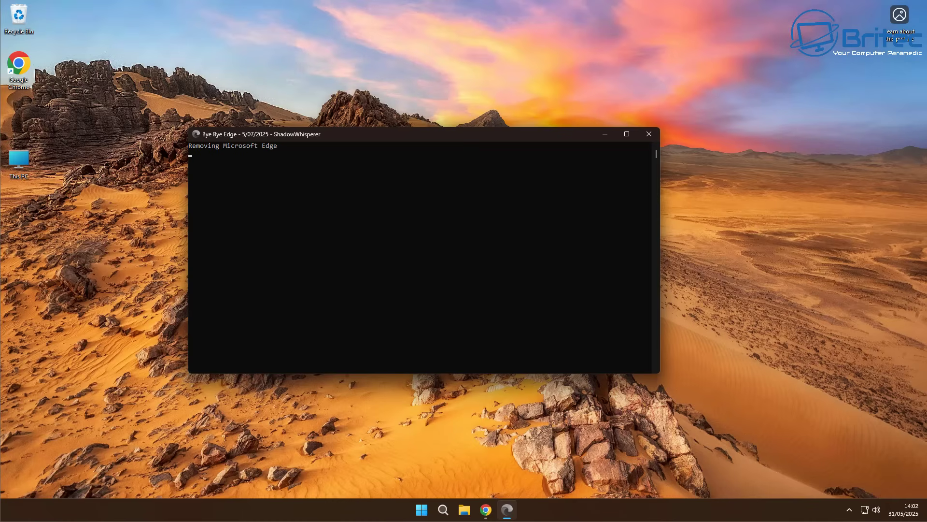